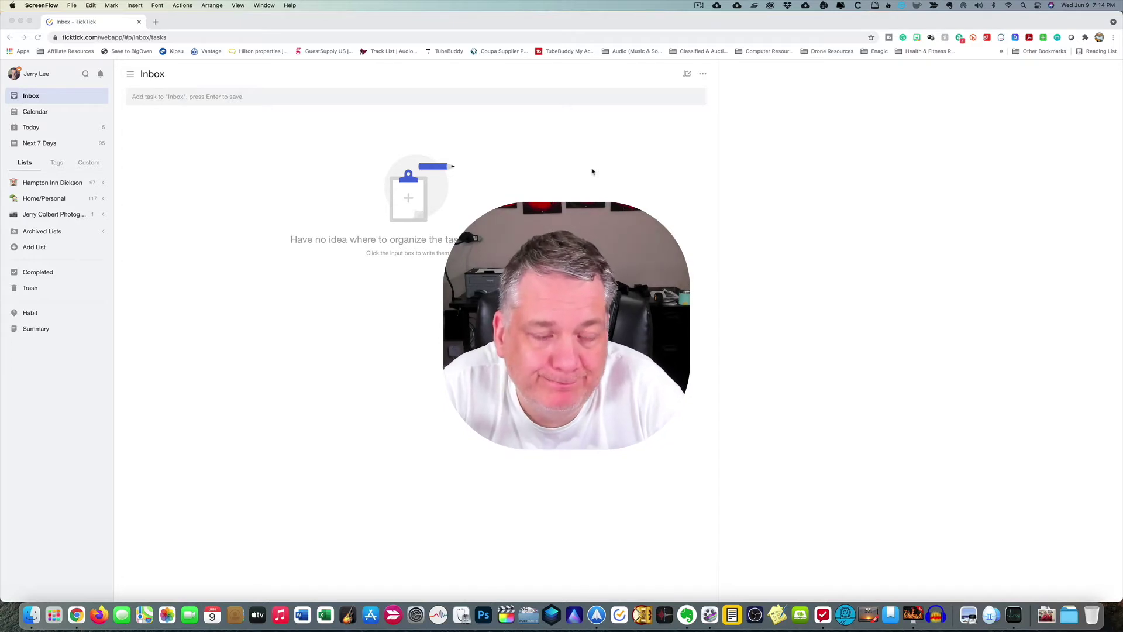
# Step: Create a new red-coloured list named 'Trip to Cancun' from the sidebar
pyautogui.click(39, 251)
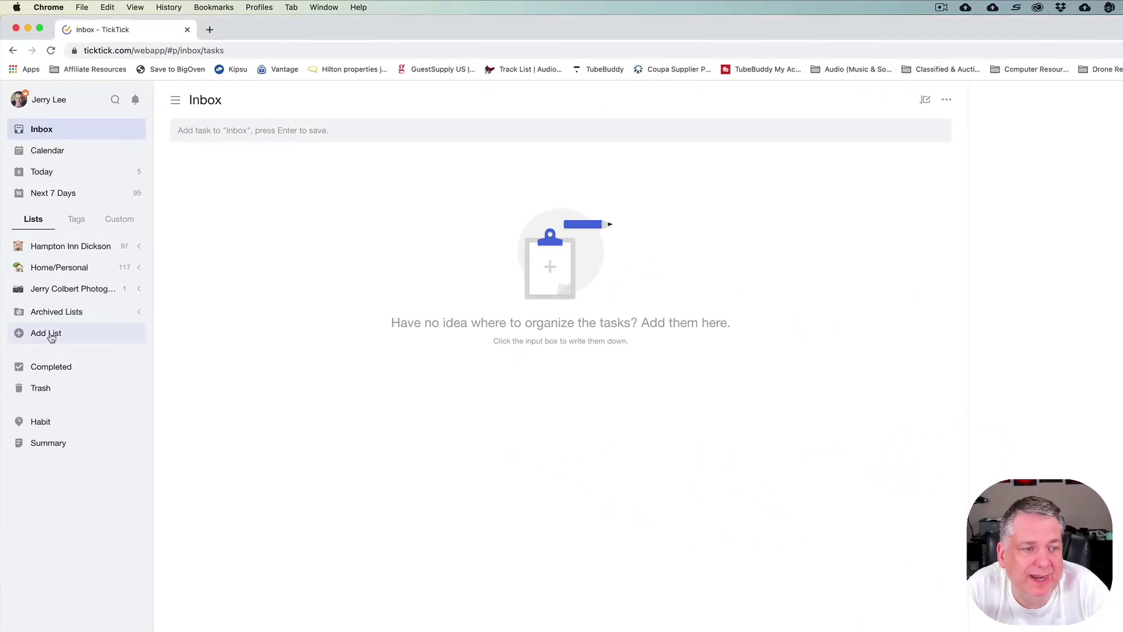
pyautogui.click(52, 335)
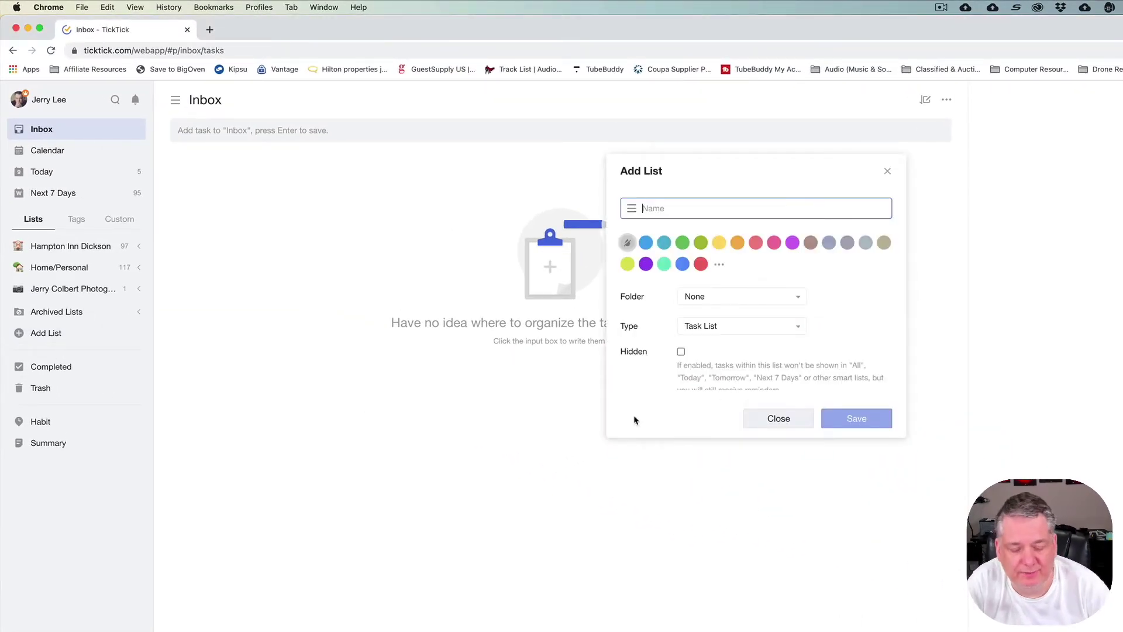
pyautogui.write('Trip')
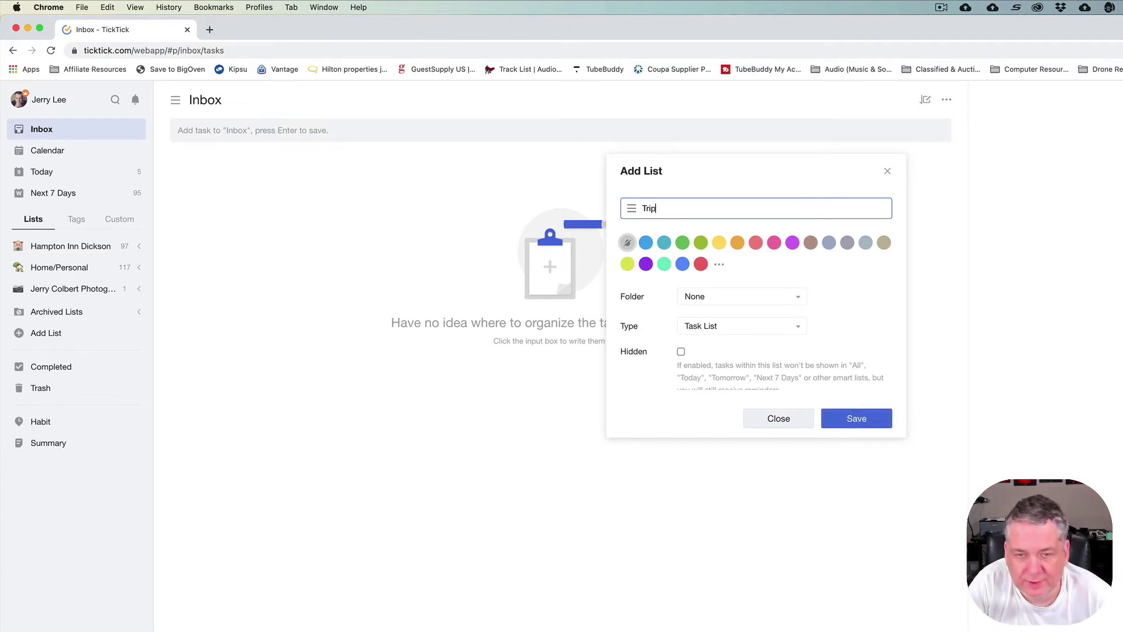
pyautogui.write(' to Cancun')
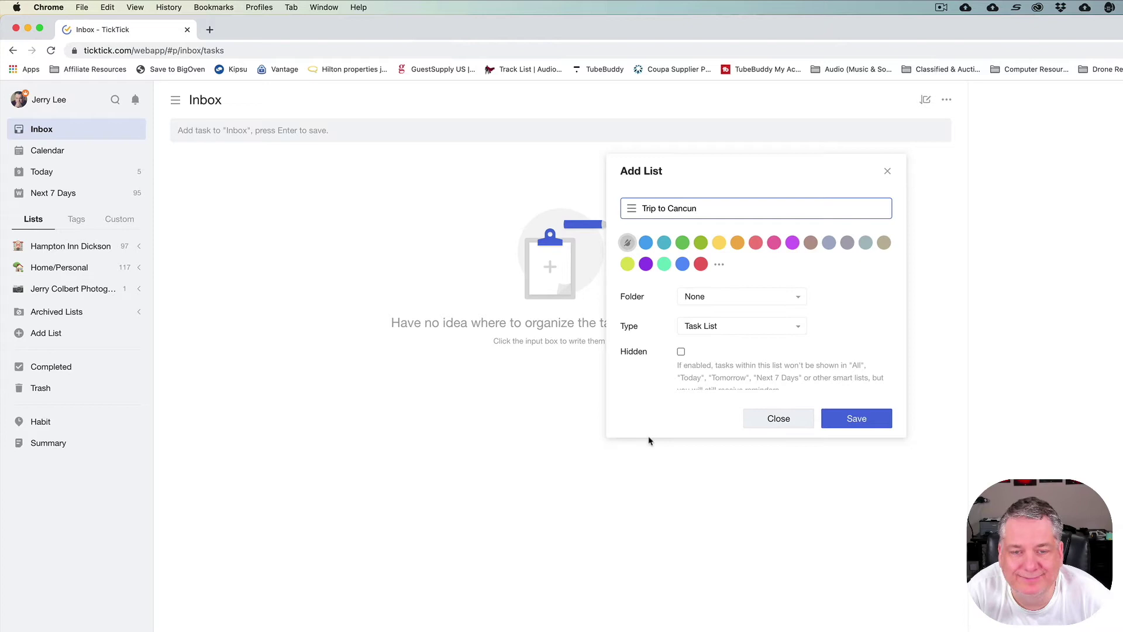
pyautogui.click(701, 265)
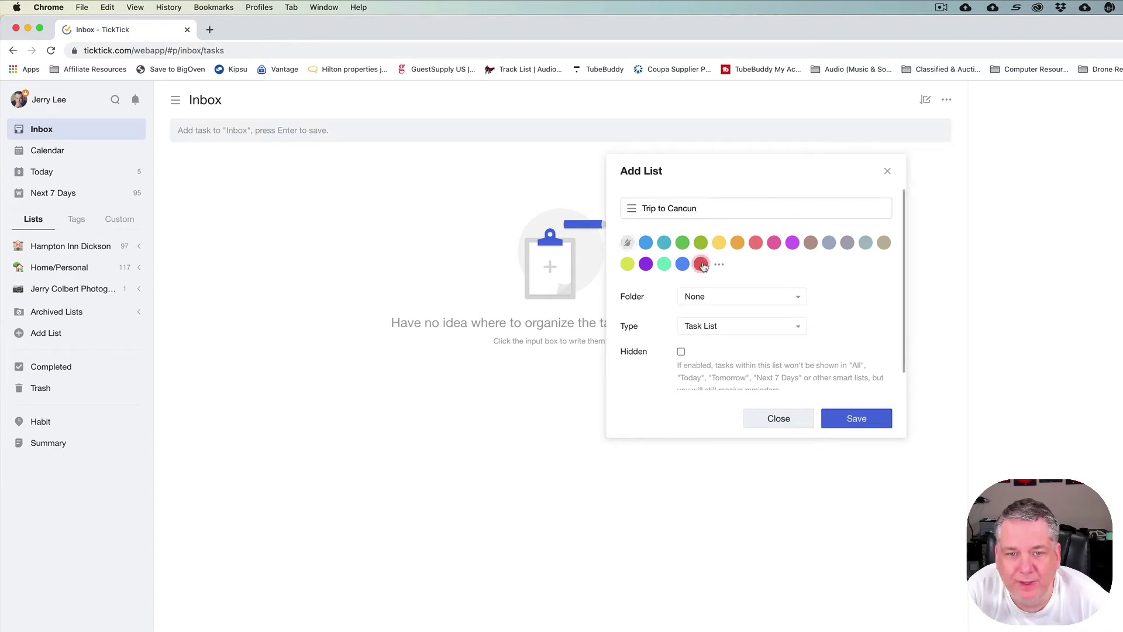
pyautogui.click(857, 419)
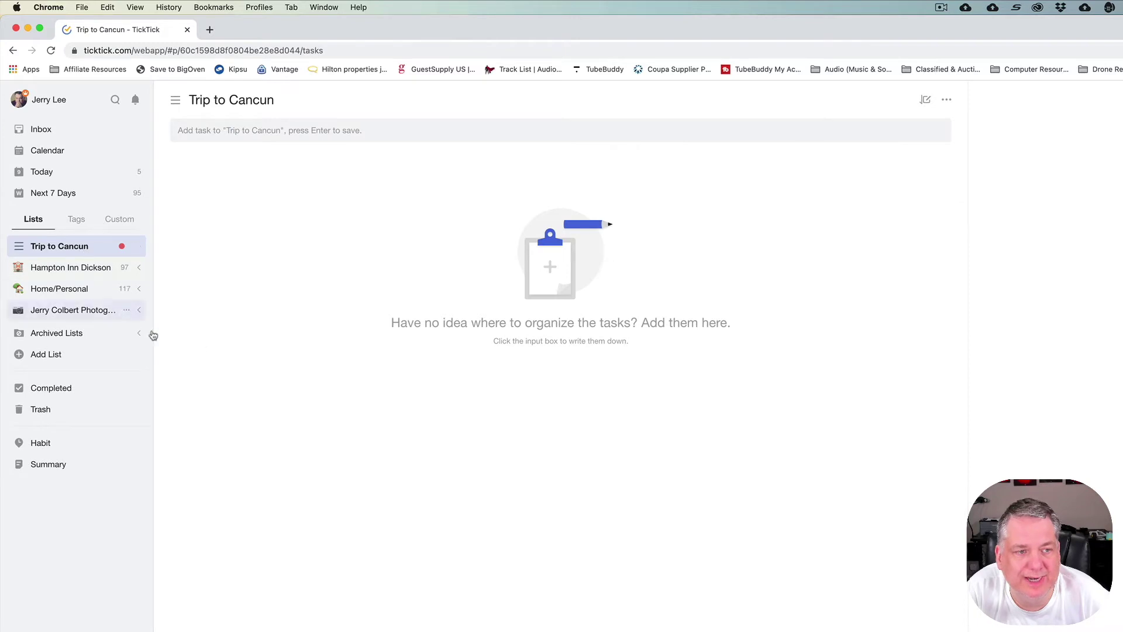
# Step: Add tasks Pack Bag for Trip, Take Duffle Bag, Pack Suitcase, Get Passport, and Put cat bag
pyautogui.click(275, 131)
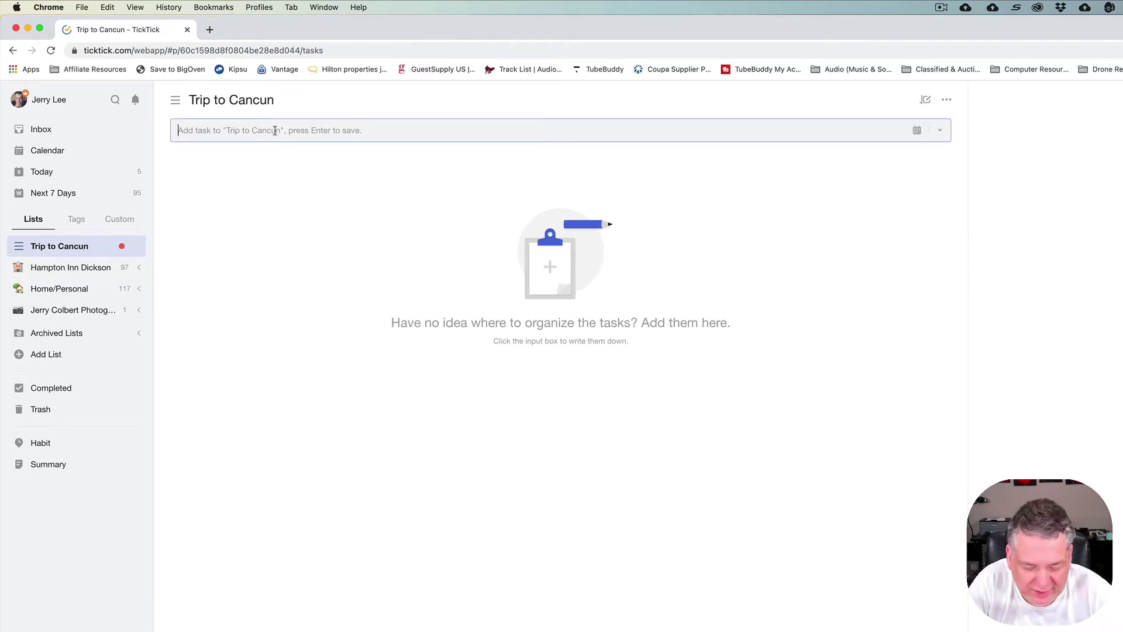
pyautogui.write('Pack B')
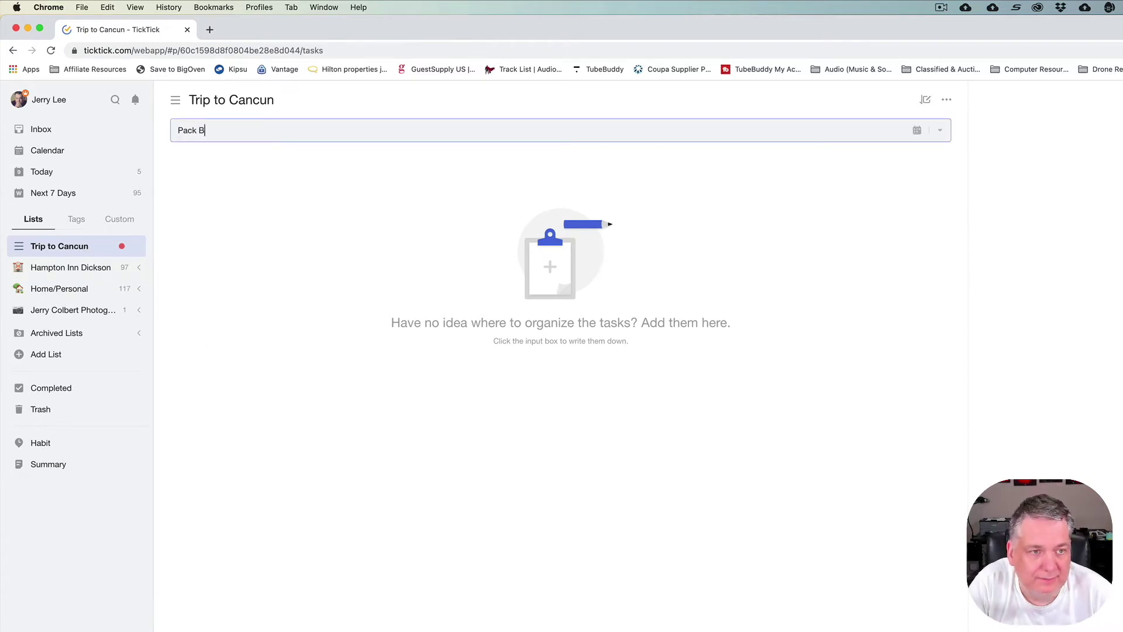
pyautogui.write('ag for Trip')
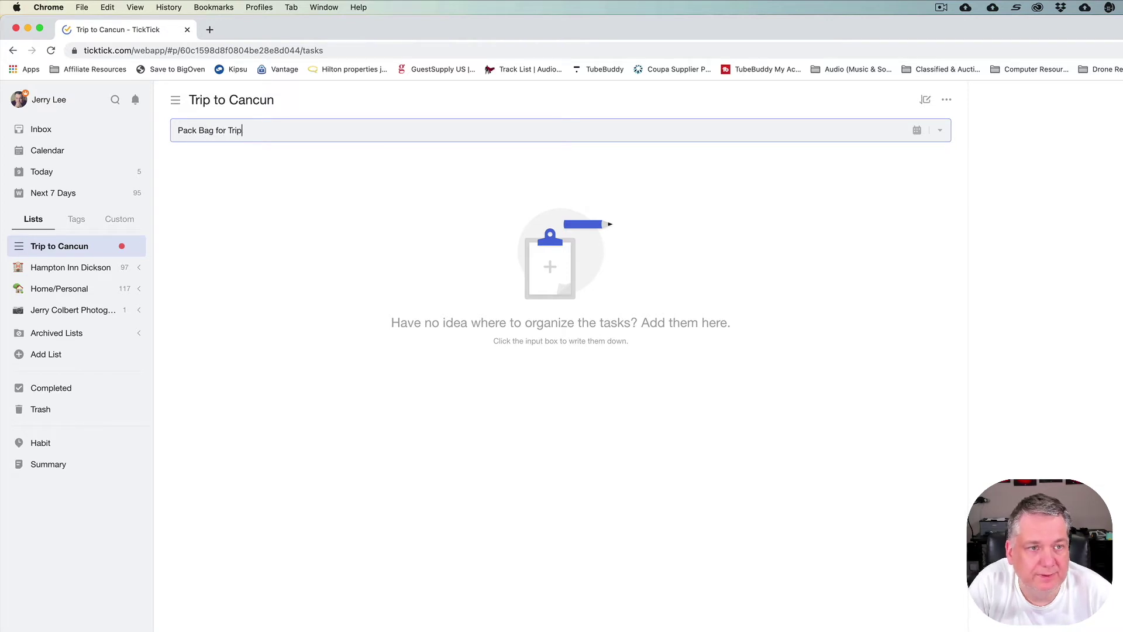
pyautogui.press('Return')
pyautogui.write('T')
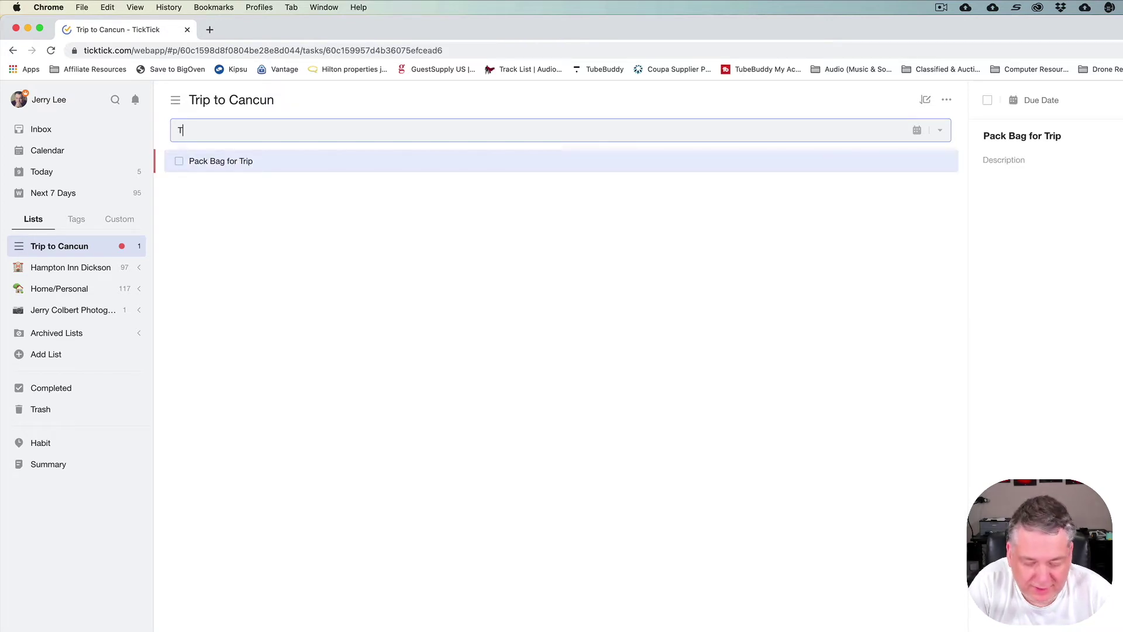
pyautogui.write('ake Duf')
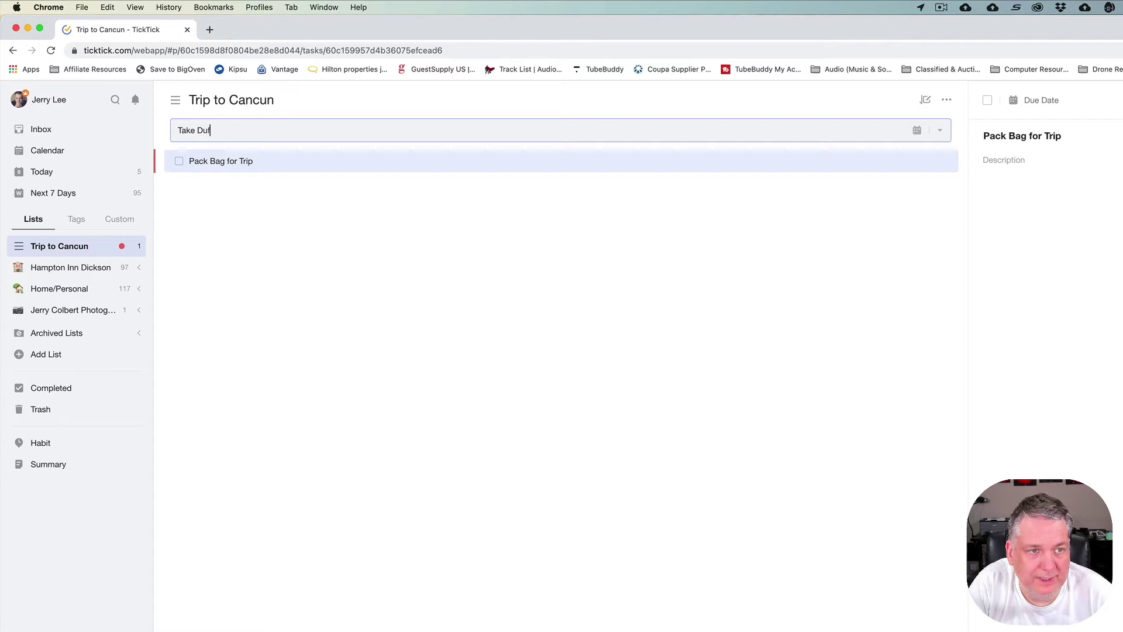
pyautogui.write('fle Bag')
pyautogui.press('Return')
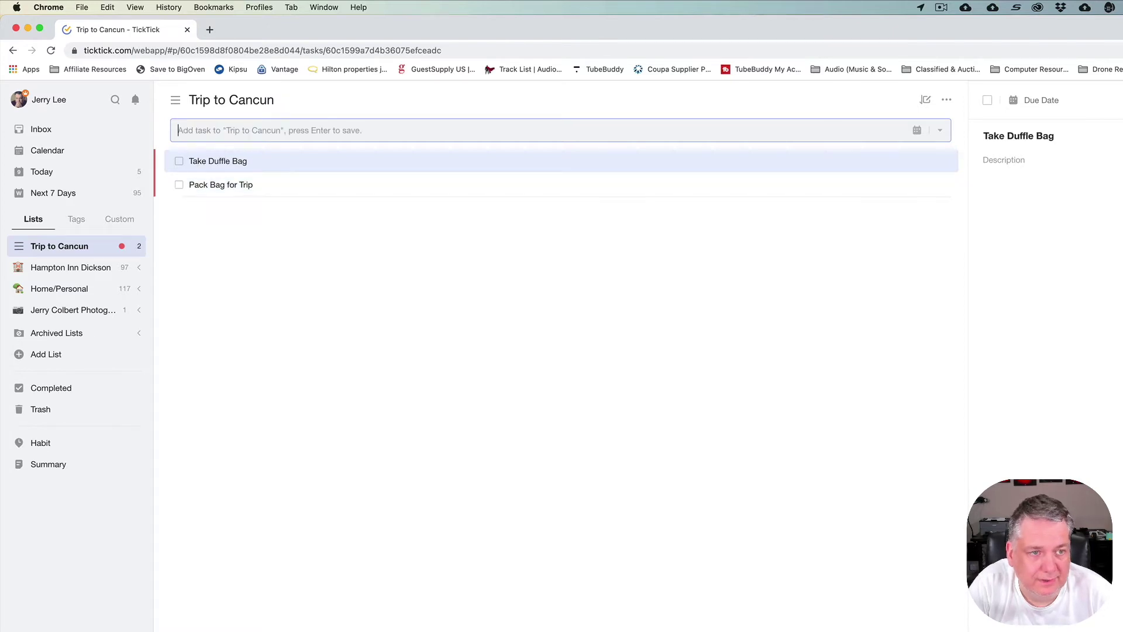
pyautogui.write('Pack ')
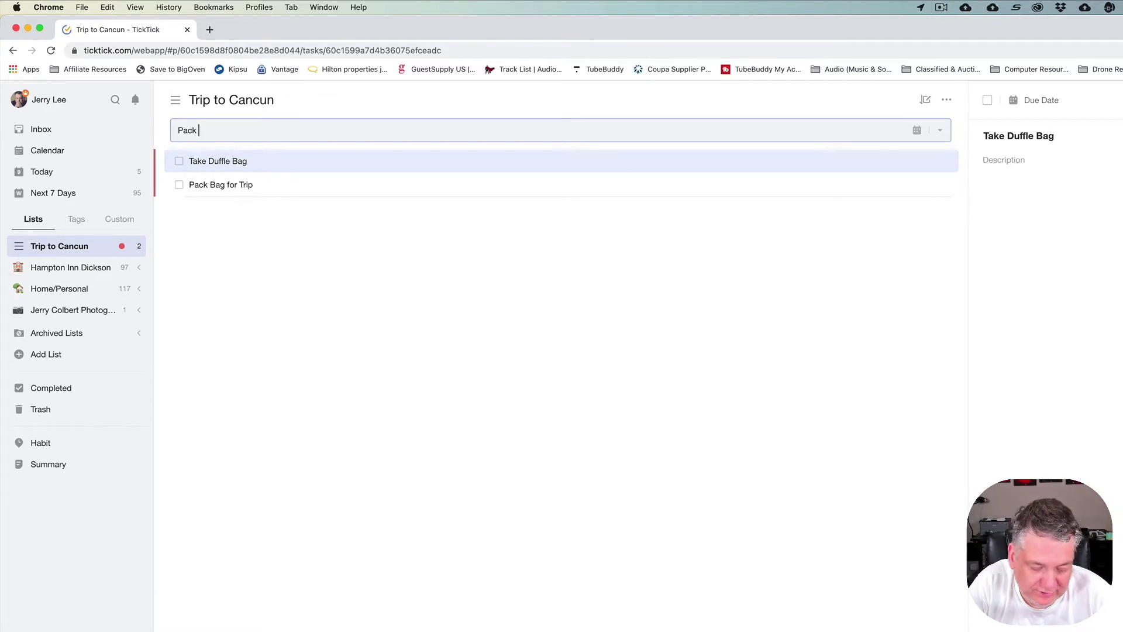
pyautogui.write('Suitcase')
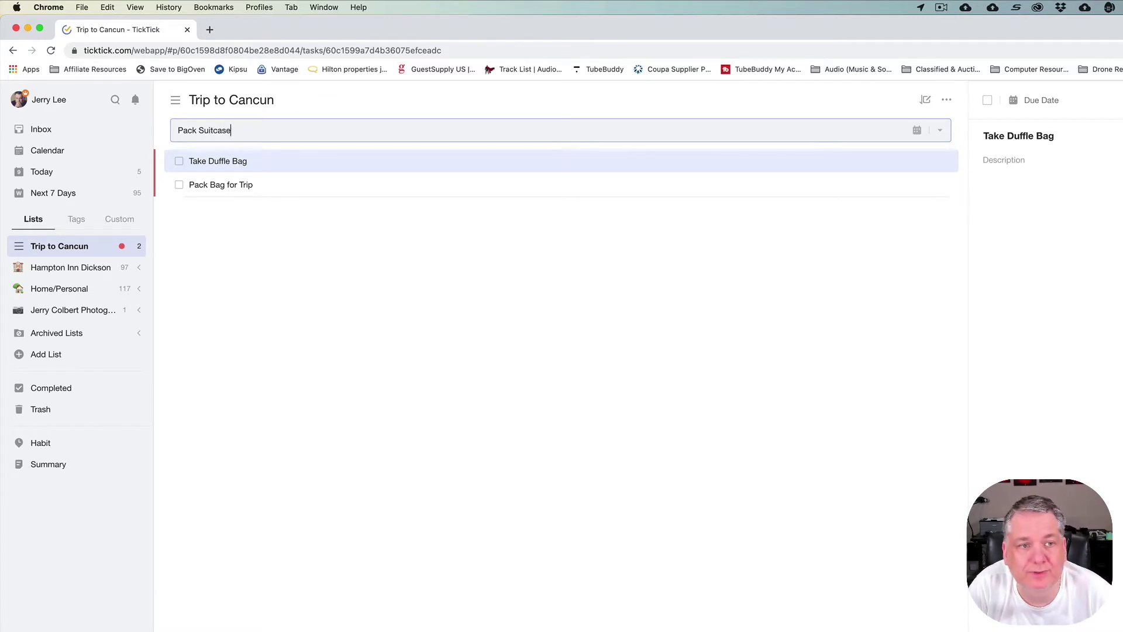
pyautogui.press('Return')
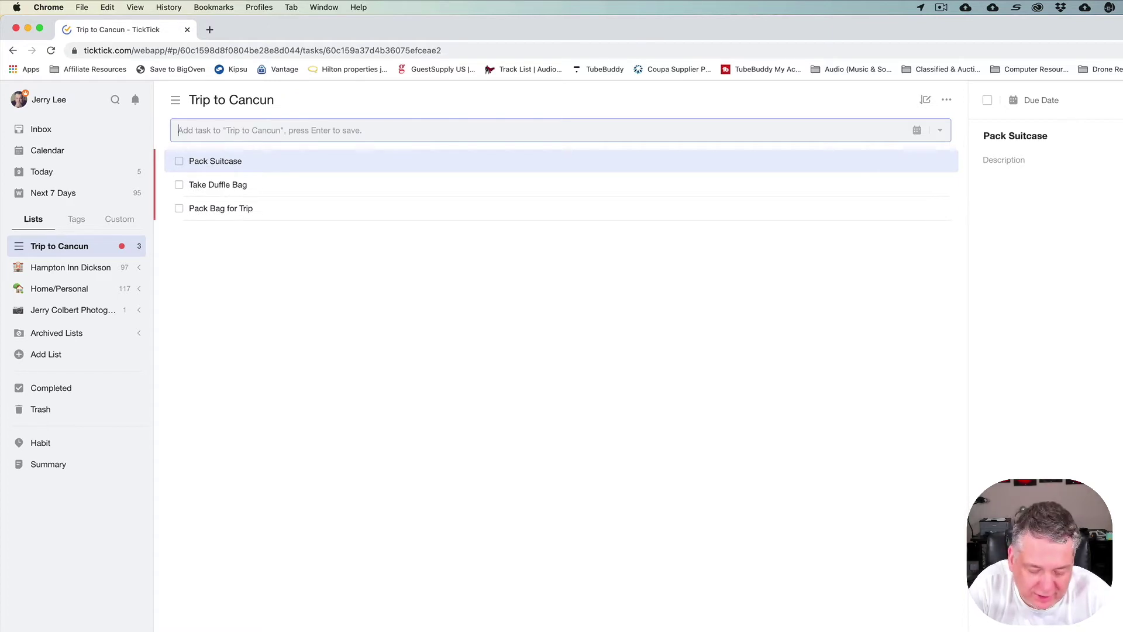
pyautogui.write('Get ')
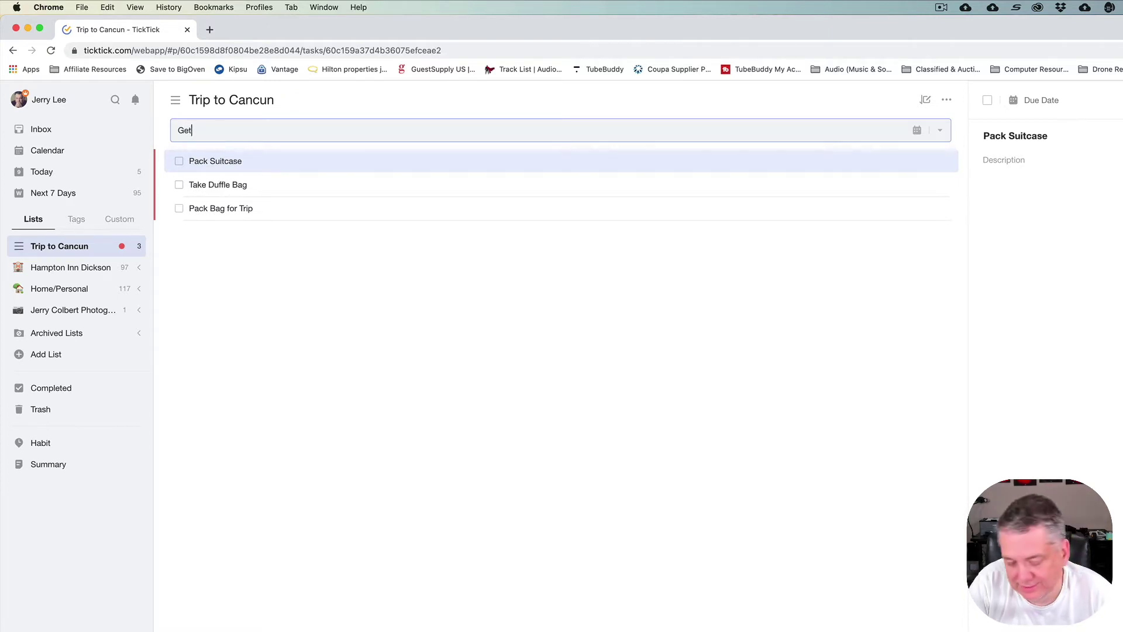
pyautogui.write('Passport')
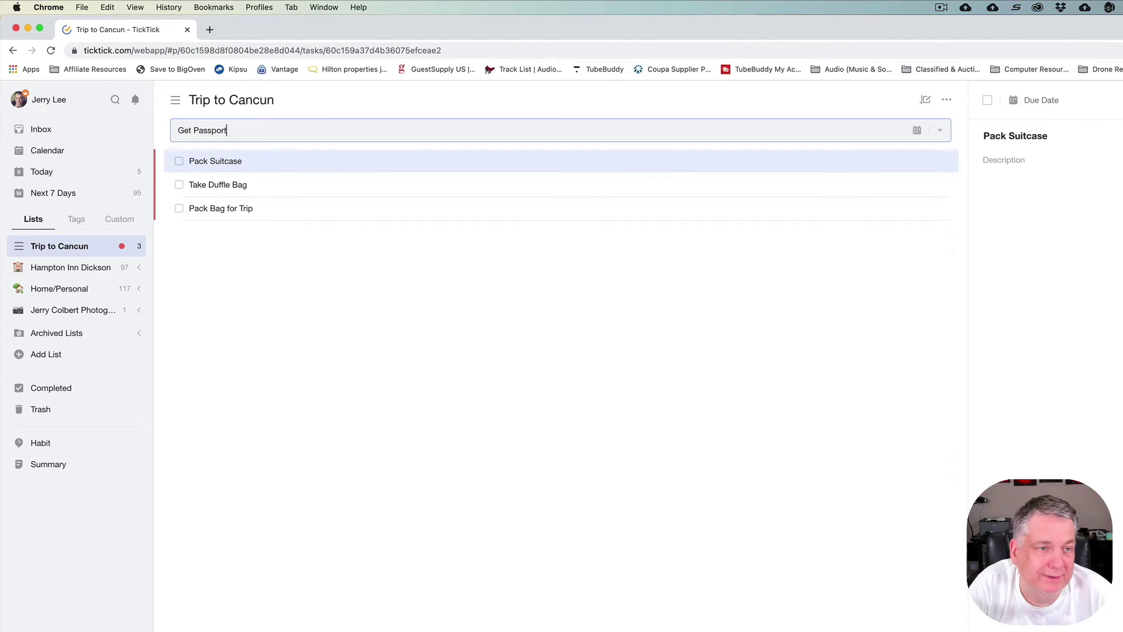
pyautogui.press('Return')
pyautogui.write('Pu')
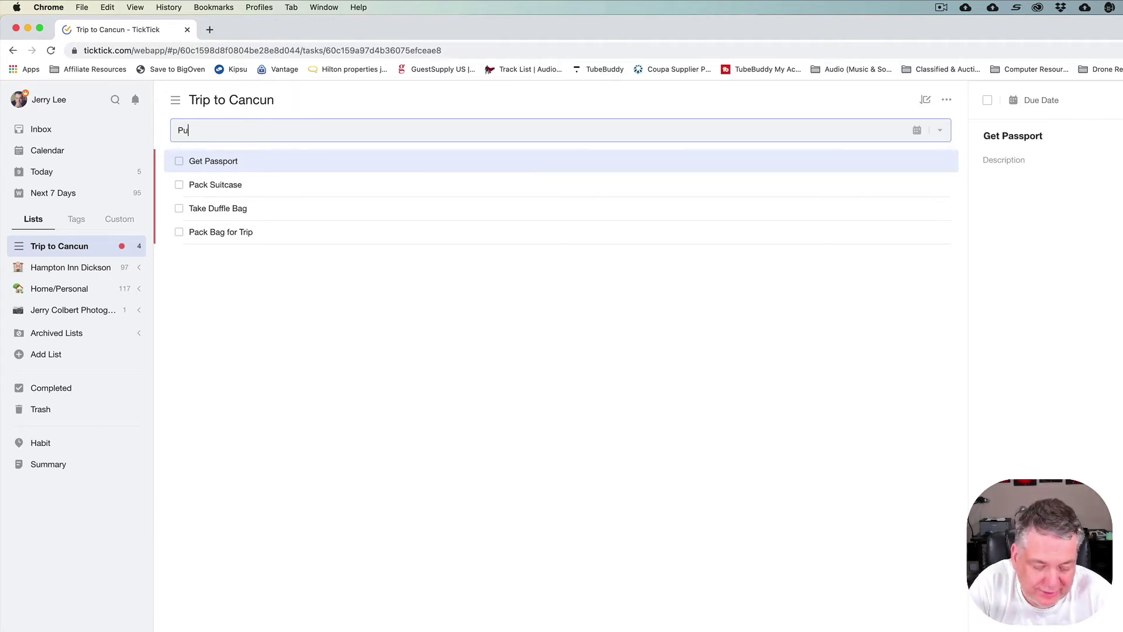
pyautogui.write('t cat bag')
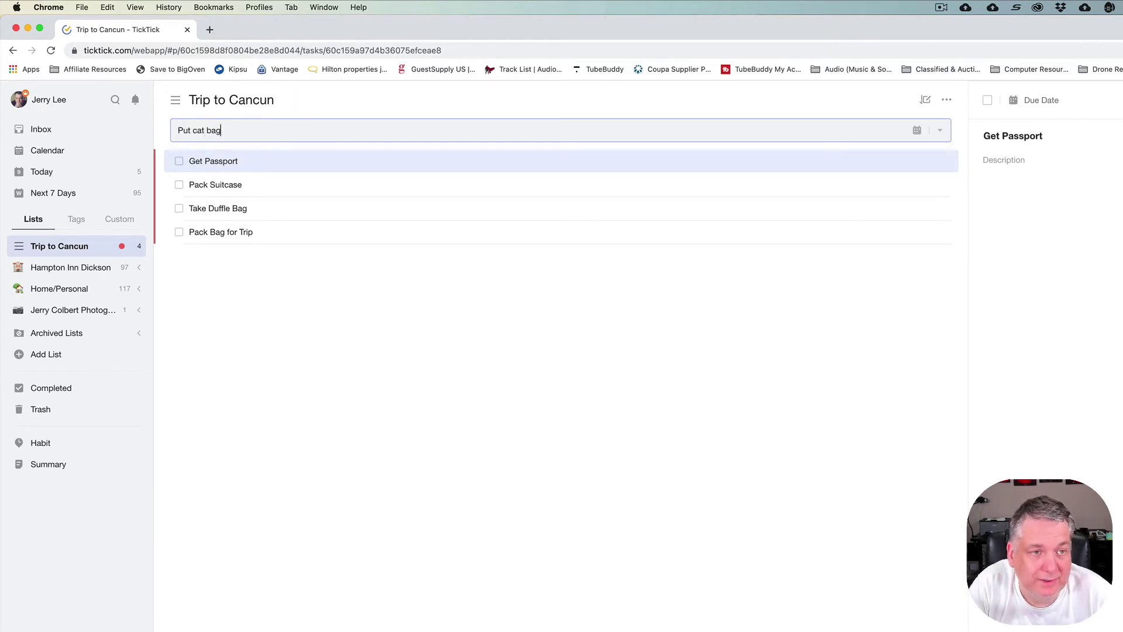
pyautogui.press('Return')
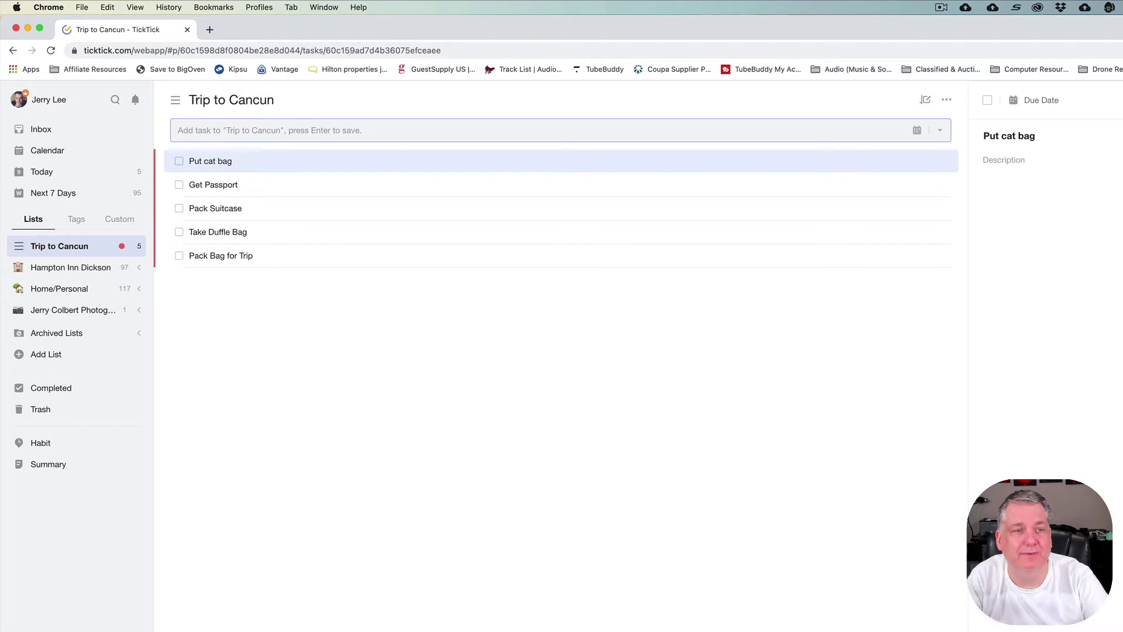
# Step: Complete all five Trip to Cancun tasks so the list is empty again
pyautogui.click(303, 326)
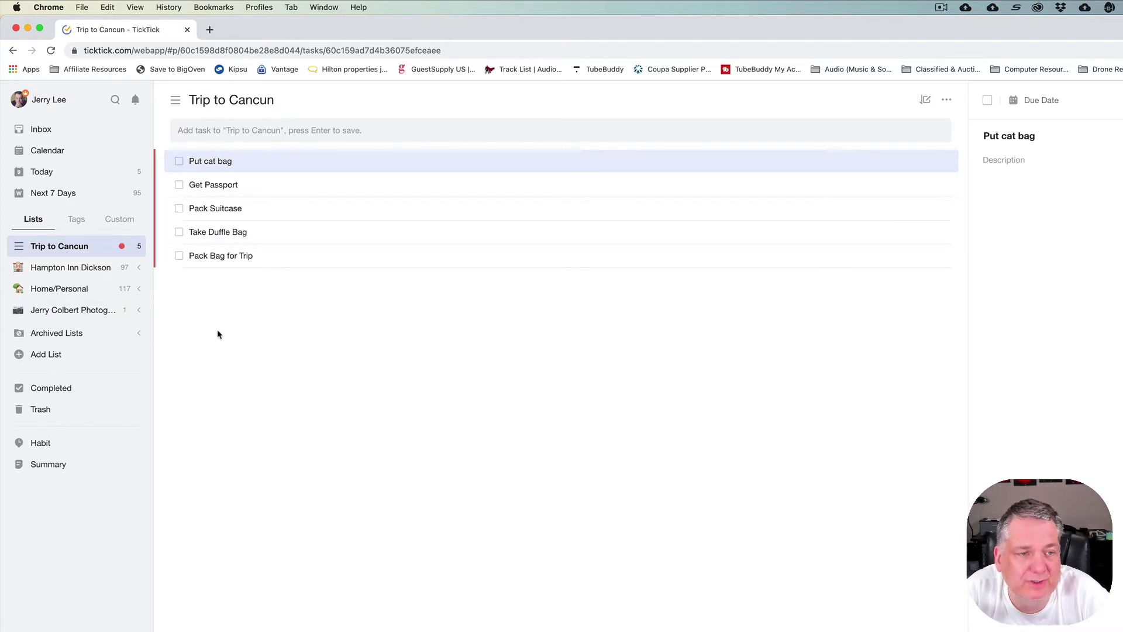
pyautogui.click(179, 163)
pyautogui.click(179, 163)
pyautogui.click(179, 163)
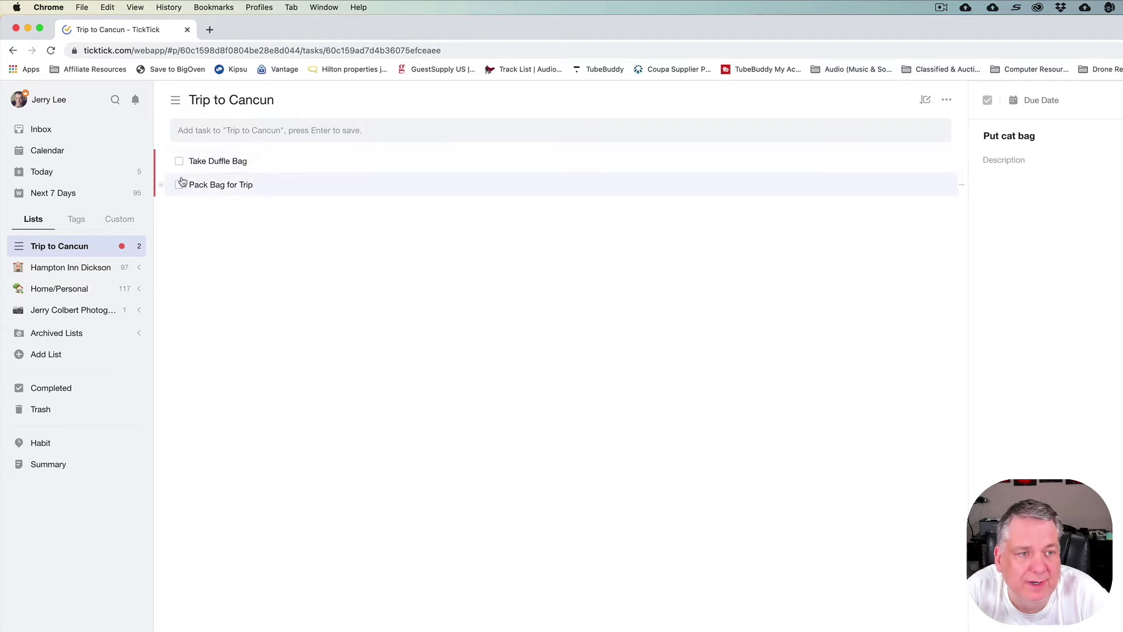
pyautogui.click(179, 162)
pyautogui.click(180, 163)
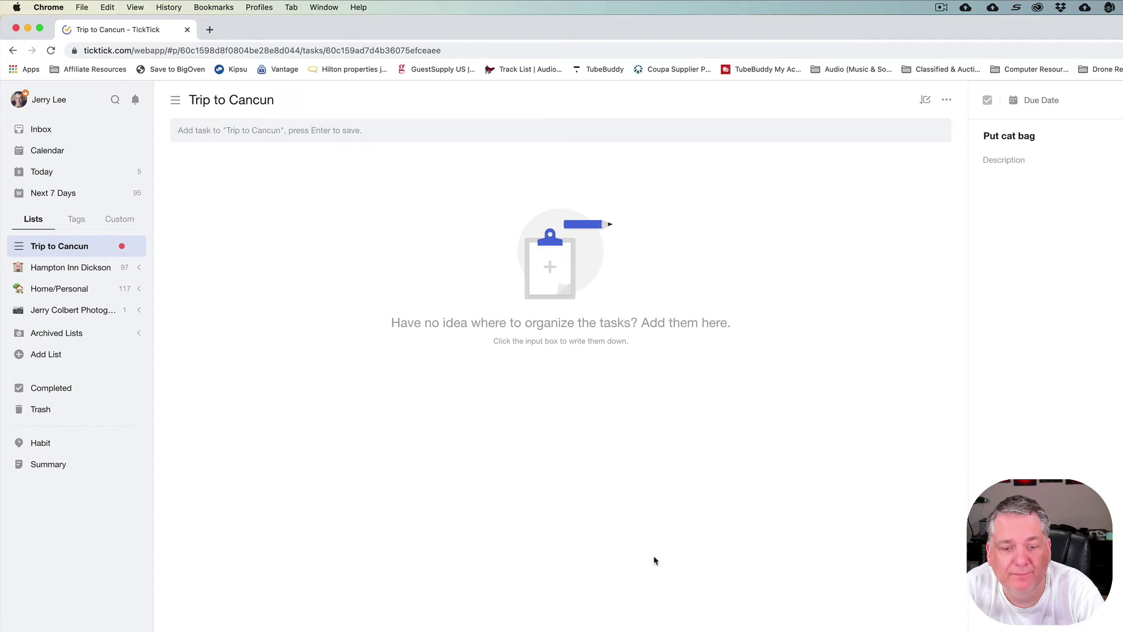
pyautogui.click(279, 130)
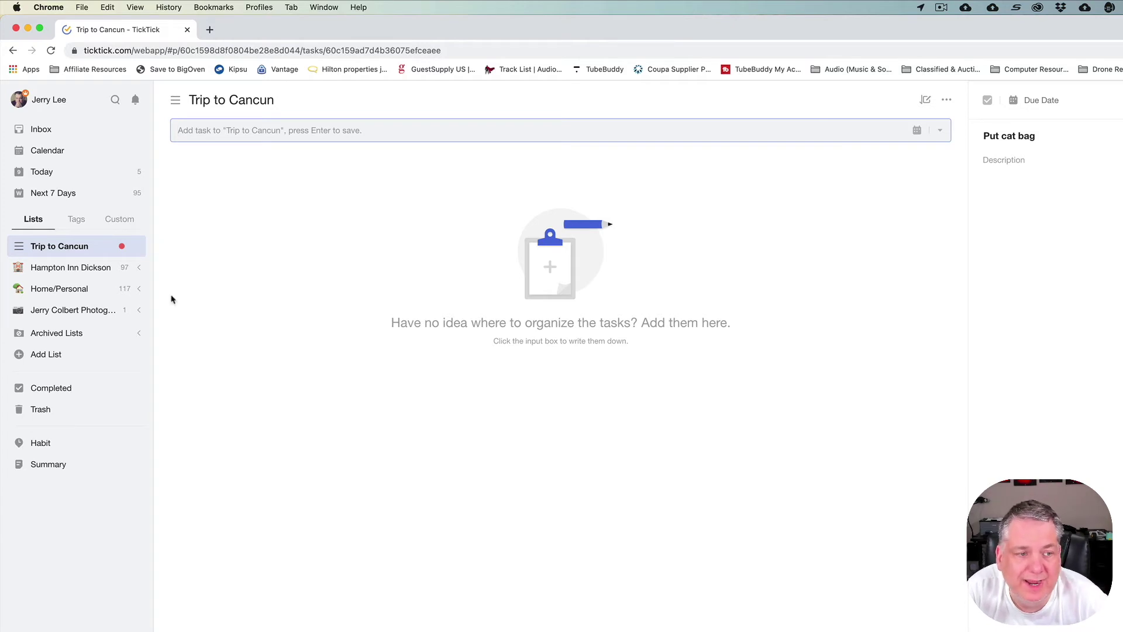
# Step: Archive the Trip to Cancun list from its sidebar context menu and confirm
pyautogui.rightClick(74, 249)
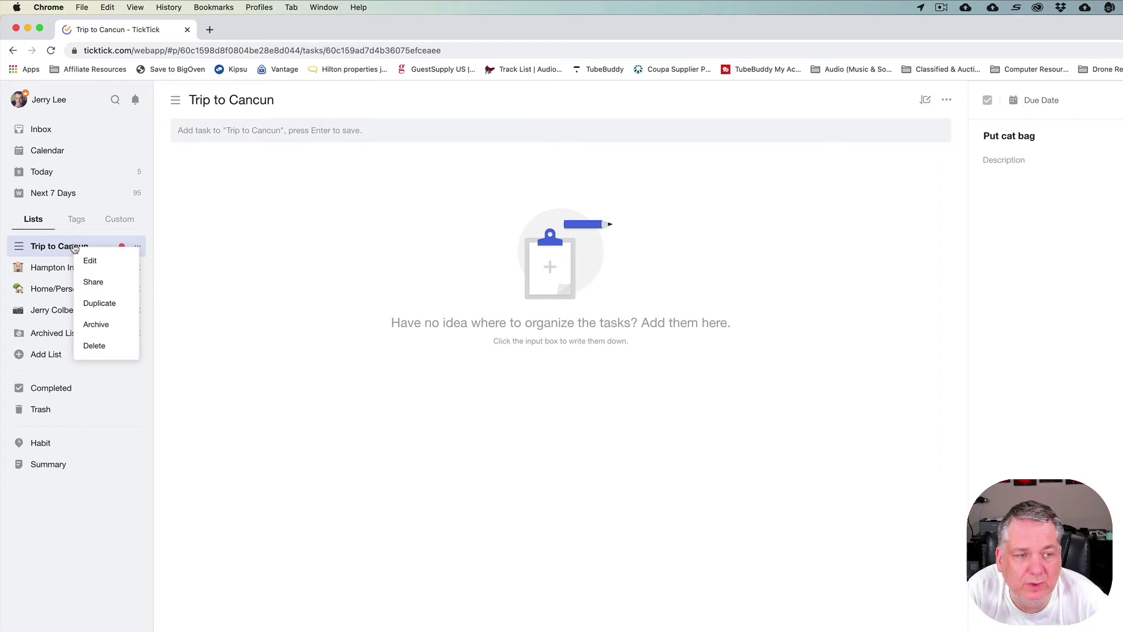
pyautogui.click(117, 331)
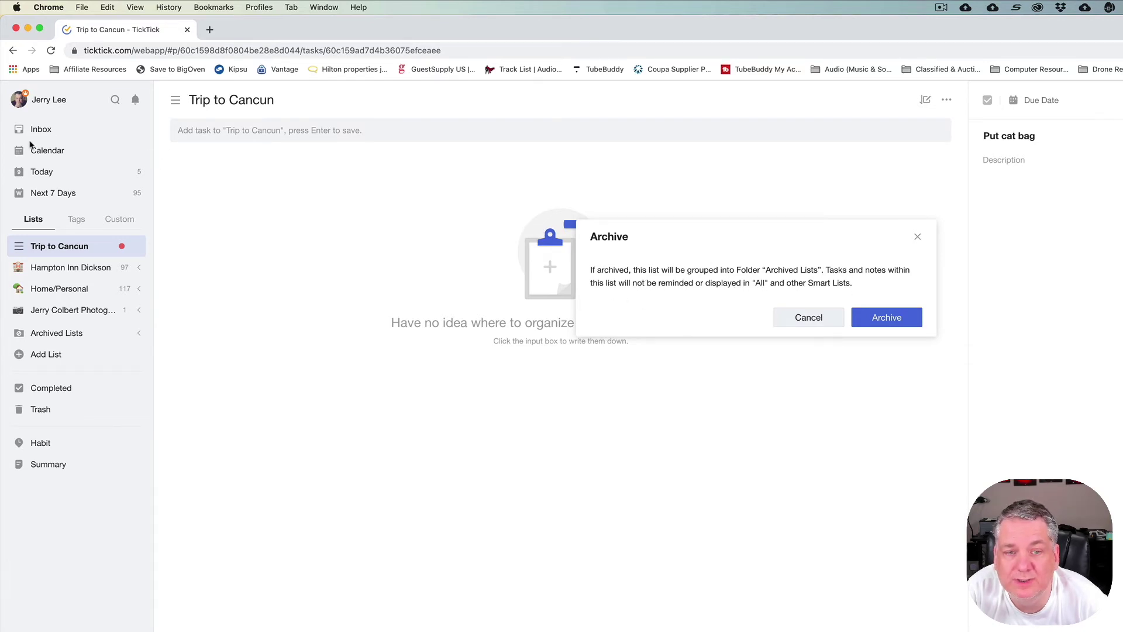
pyautogui.click(894, 323)
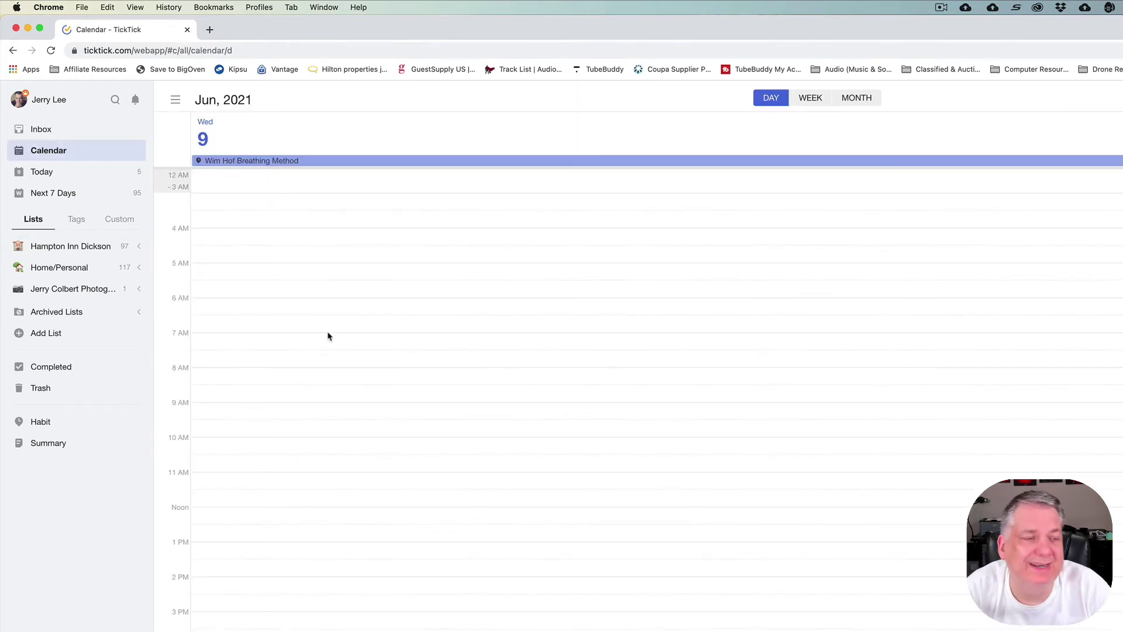
# Step: Expand Archived Lists and view Hard Reset of iMac, Trip to Cancun, then Hard Reset of iMac again
pyautogui.click(140, 313)
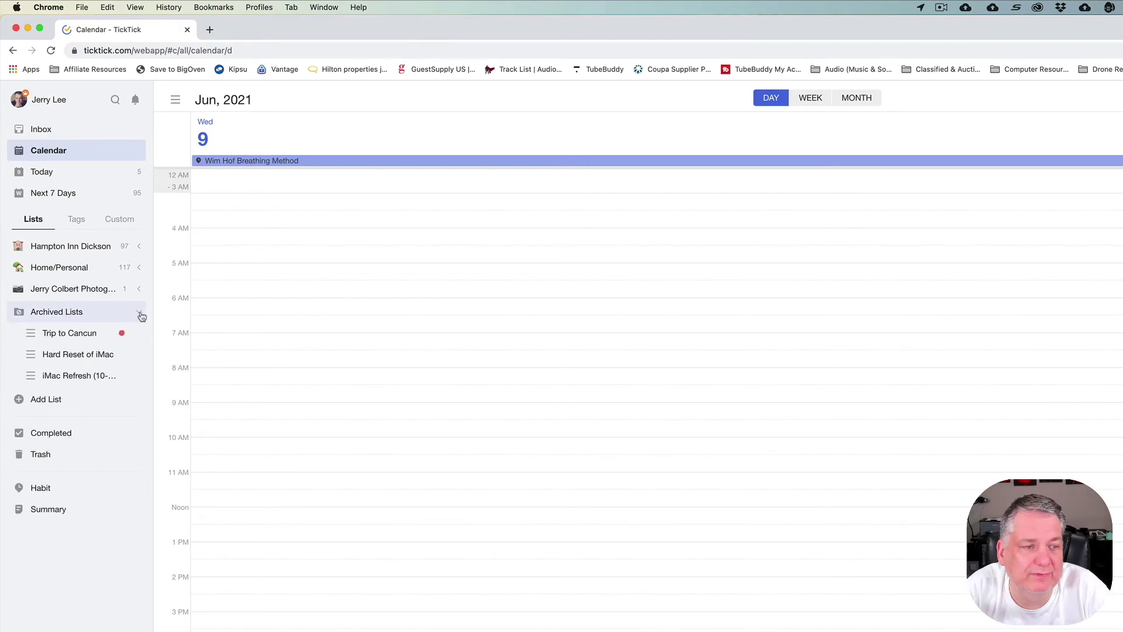
pyautogui.click(87, 357)
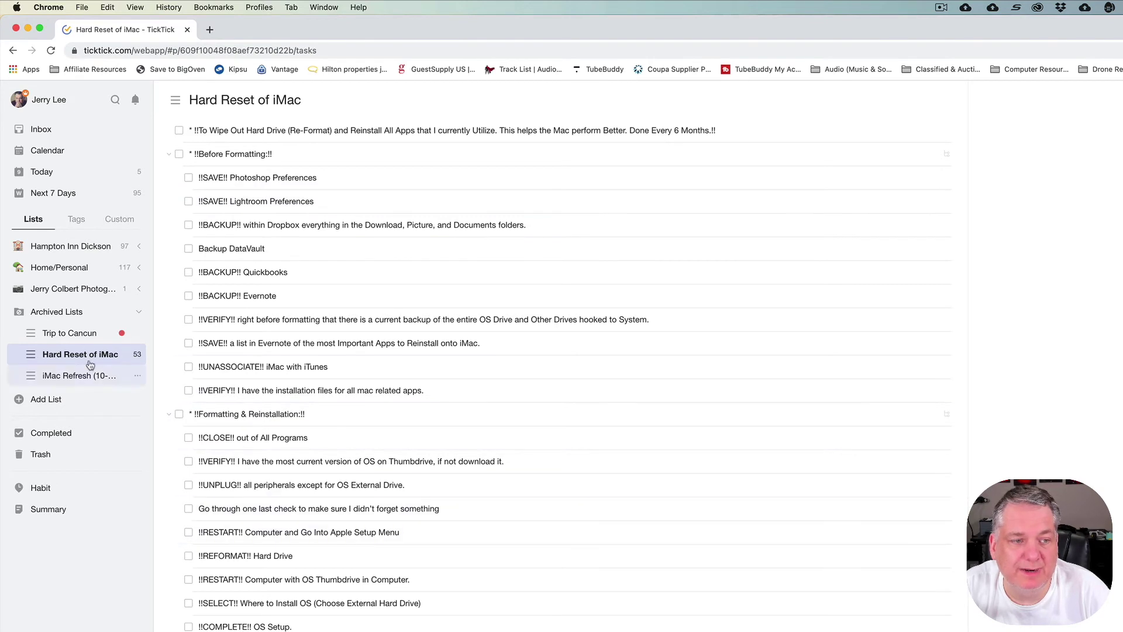
pyautogui.click(85, 337)
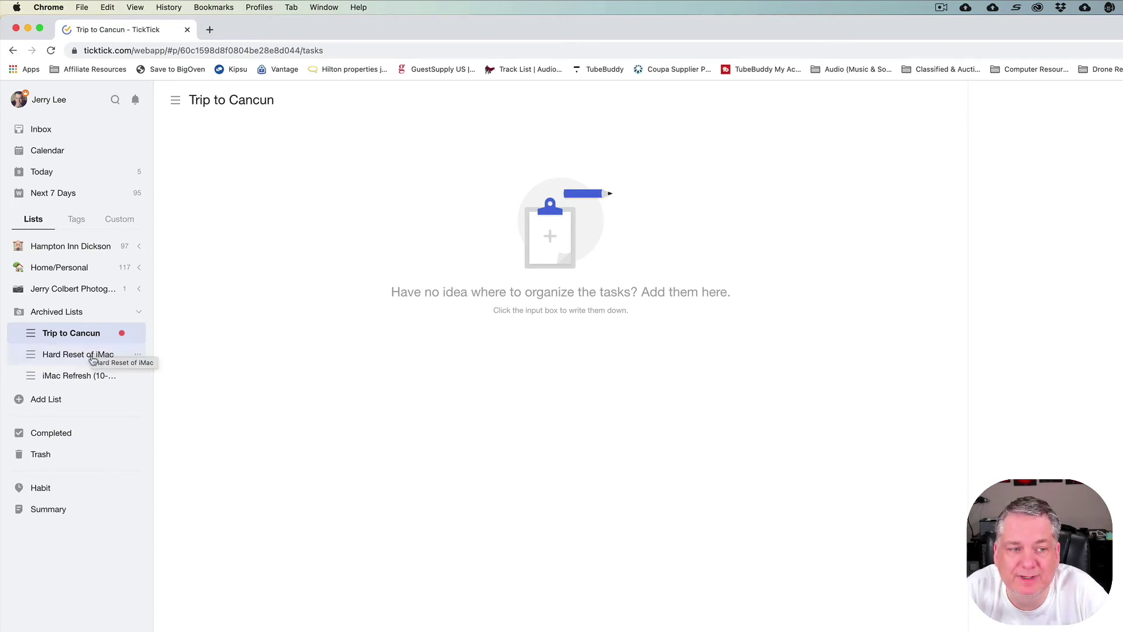
pyautogui.click(91, 359)
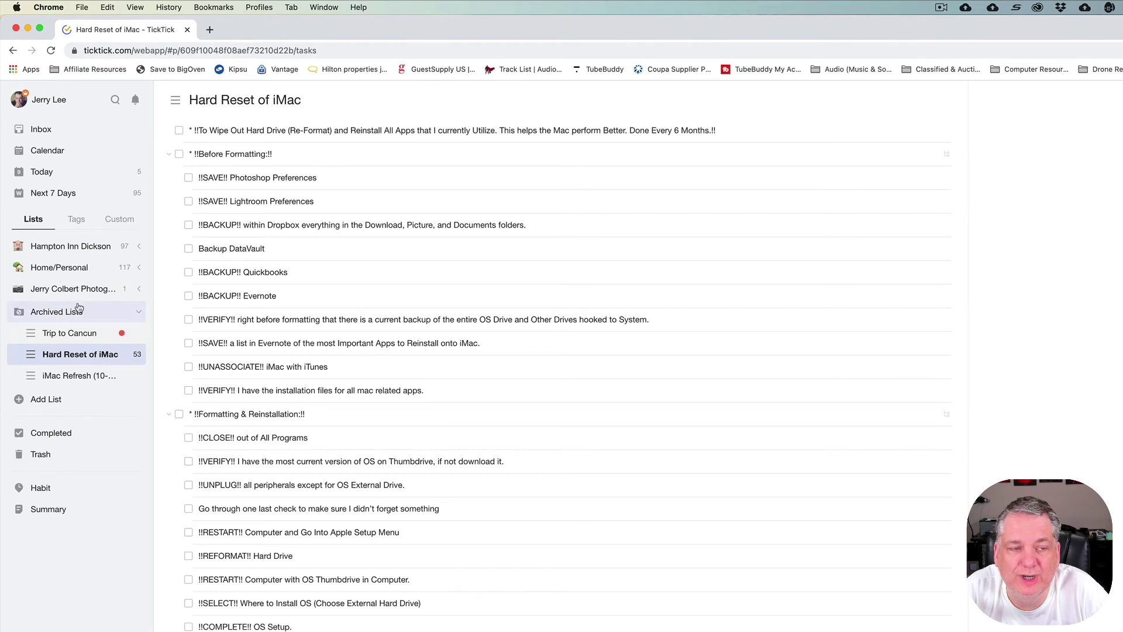
# Step: Unarchive the Hard Reset of iMac list and expand Home/Personal to see it restored
pyautogui.click(139, 357)
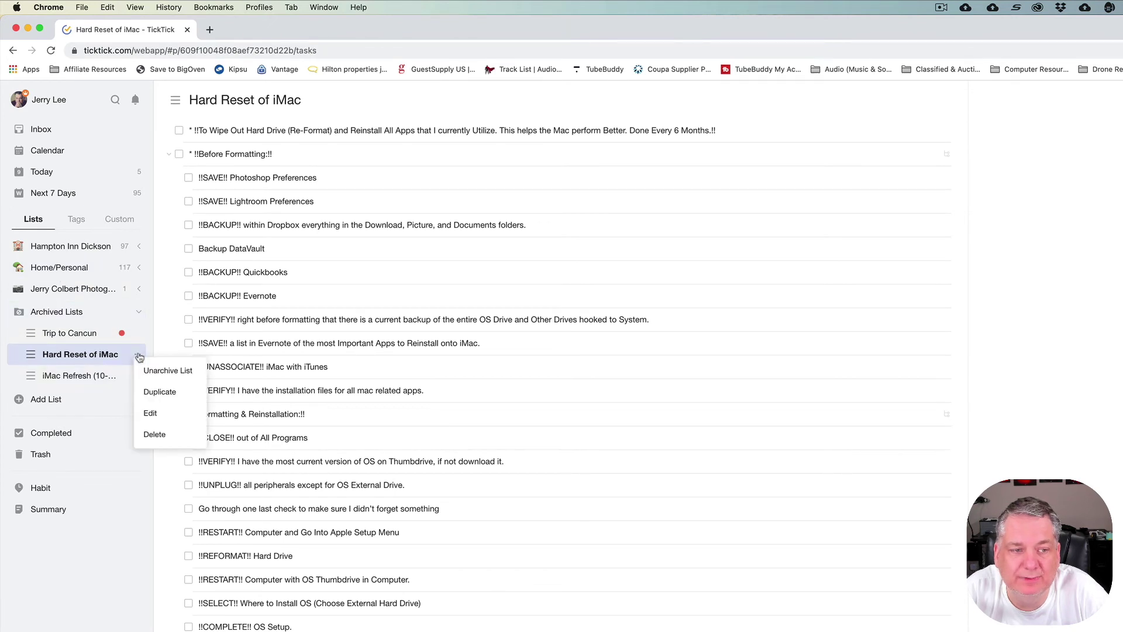
pyautogui.click(79, 357)
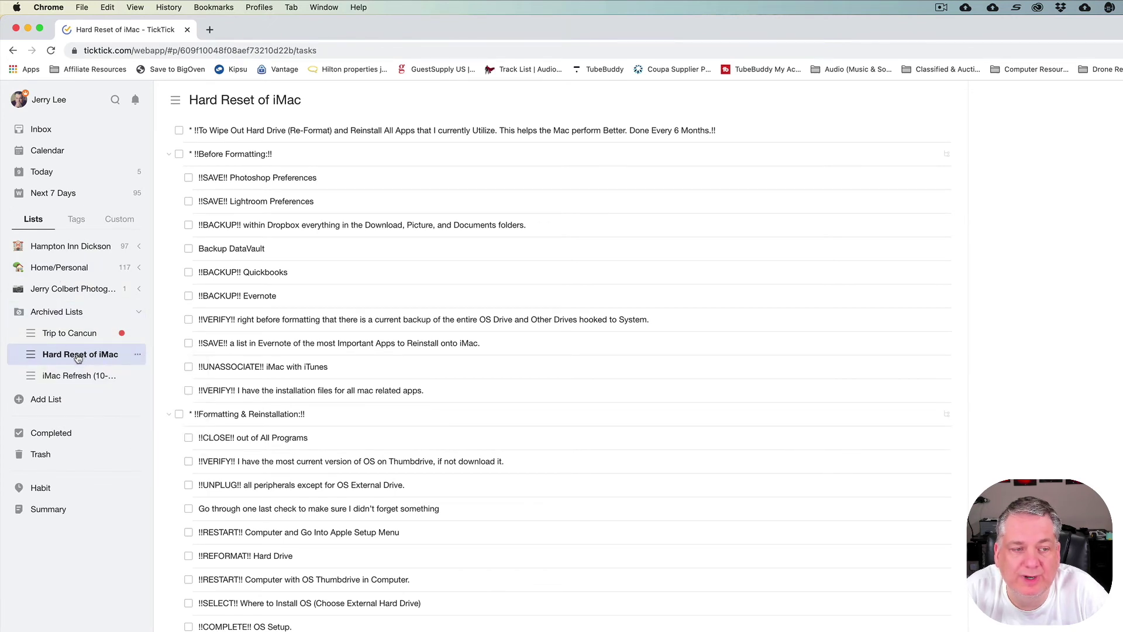
pyautogui.click(139, 357)
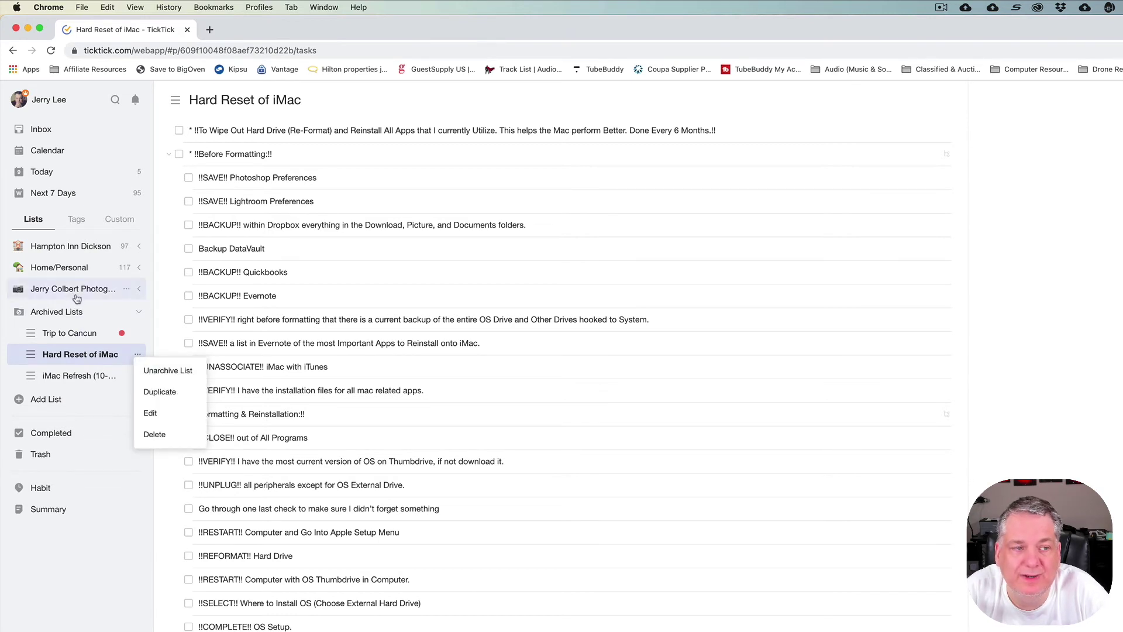
pyautogui.click(183, 372)
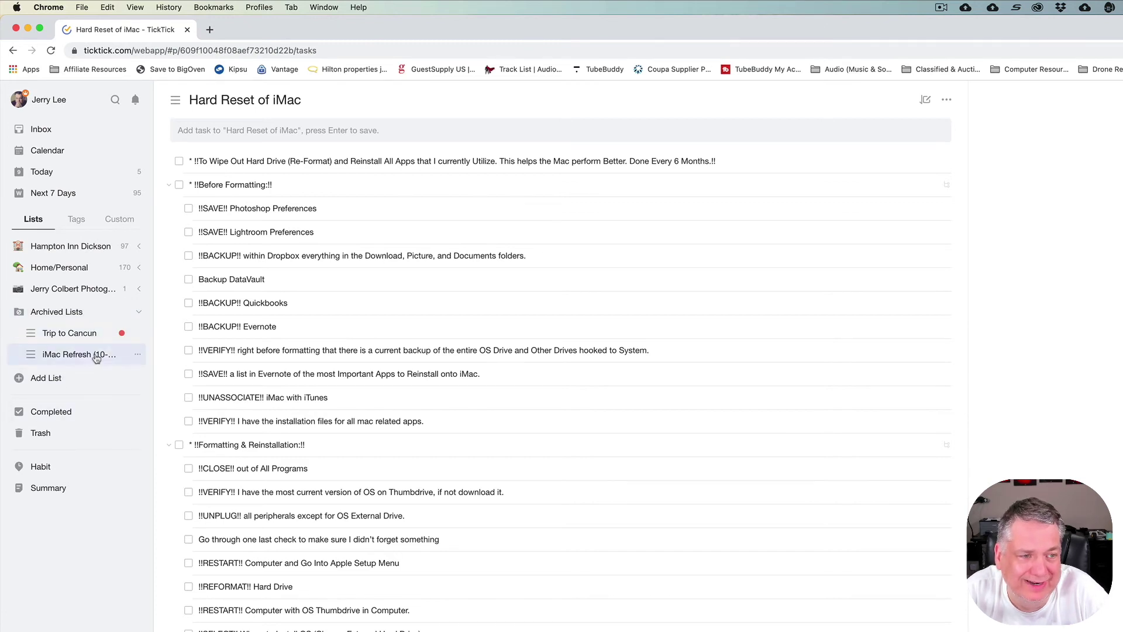
pyautogui.click(139, 268)
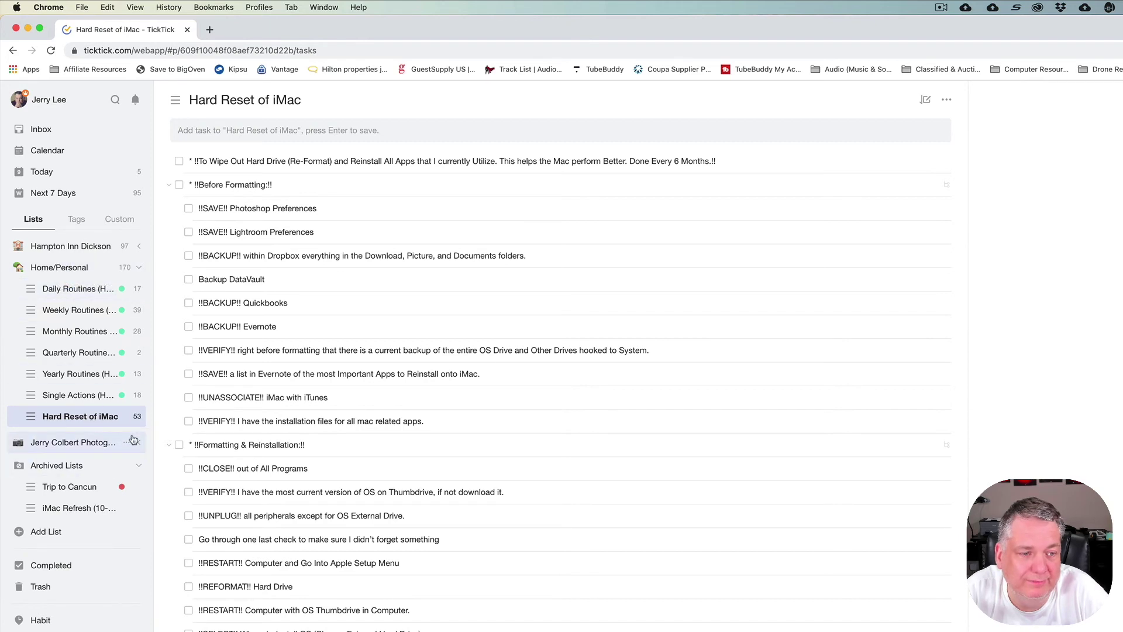
# Step: Re-archive Hard Reset of iMac, then collapse the Archived Lists and Home/Personal groups
pyautogui.click(137, 416)
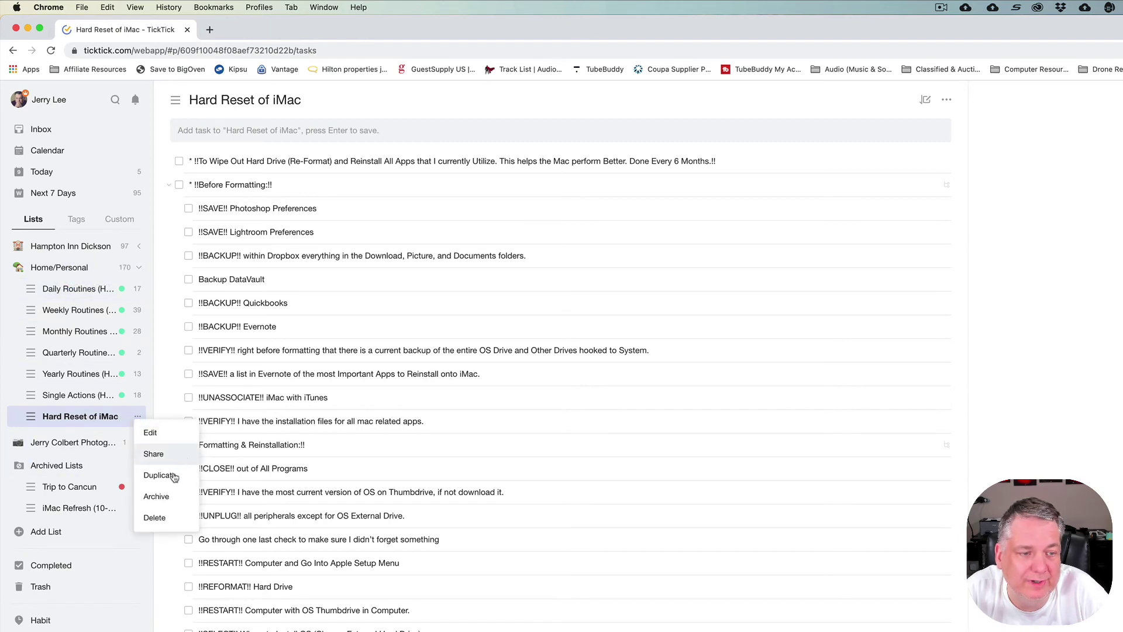
pyautogui.click(175, 496)
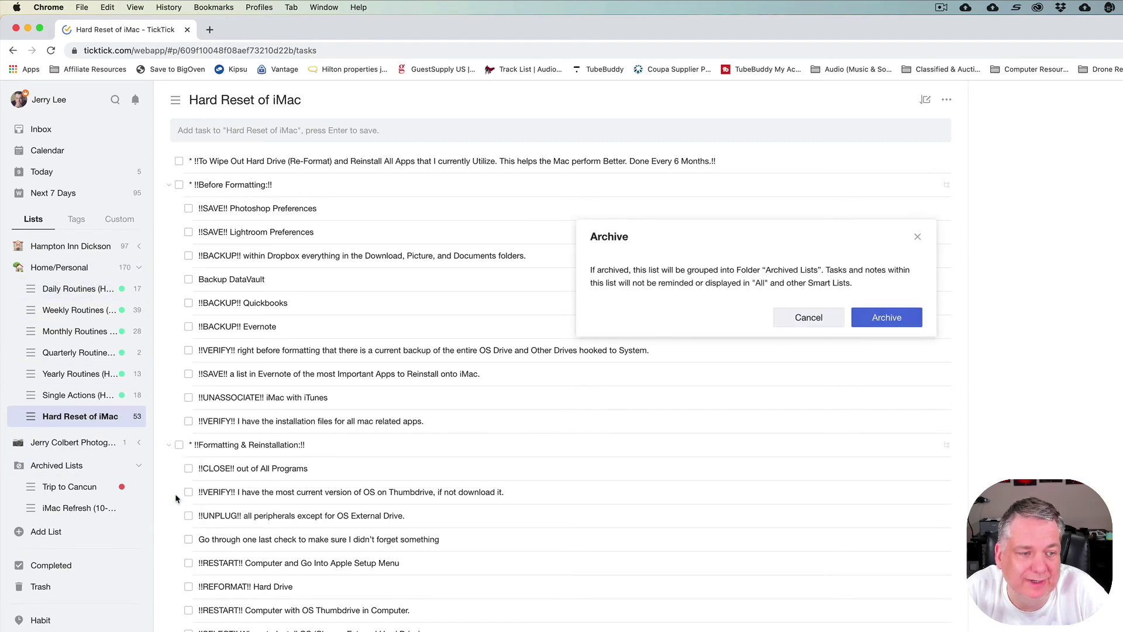
pyautogui.click(889, 318)
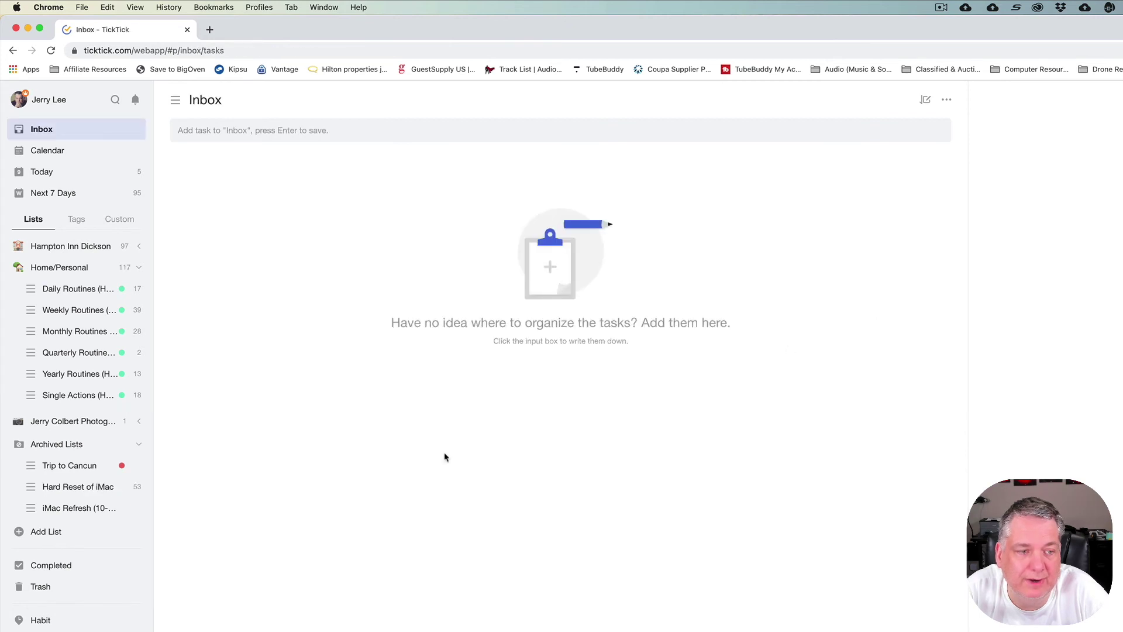
pyautogui.click(138, 446)
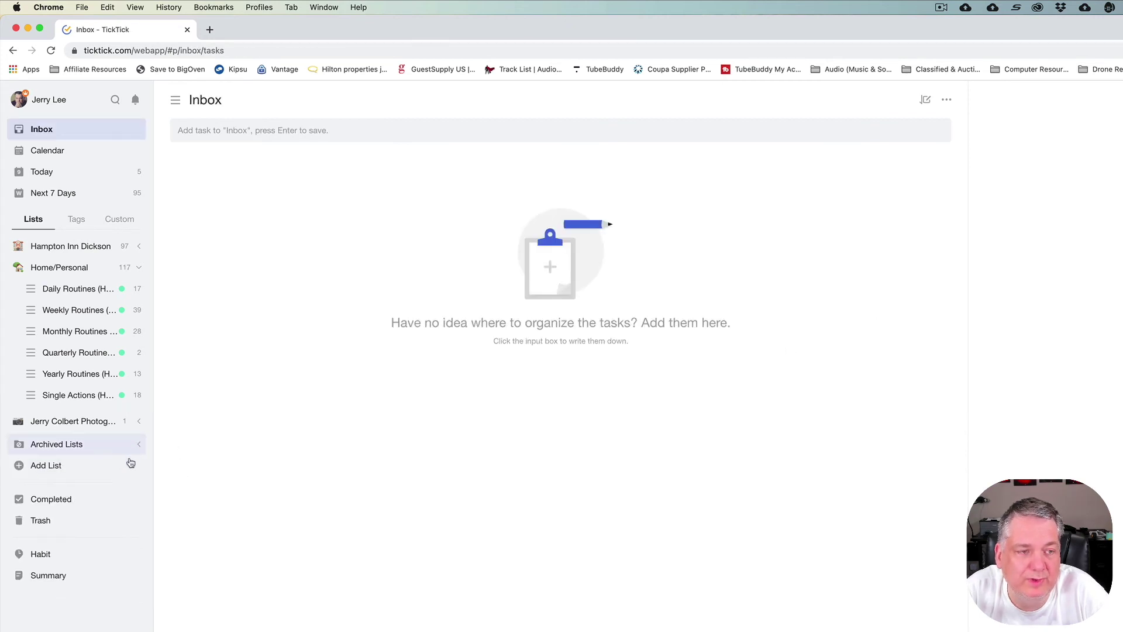
pyautogui.click(139, 267)
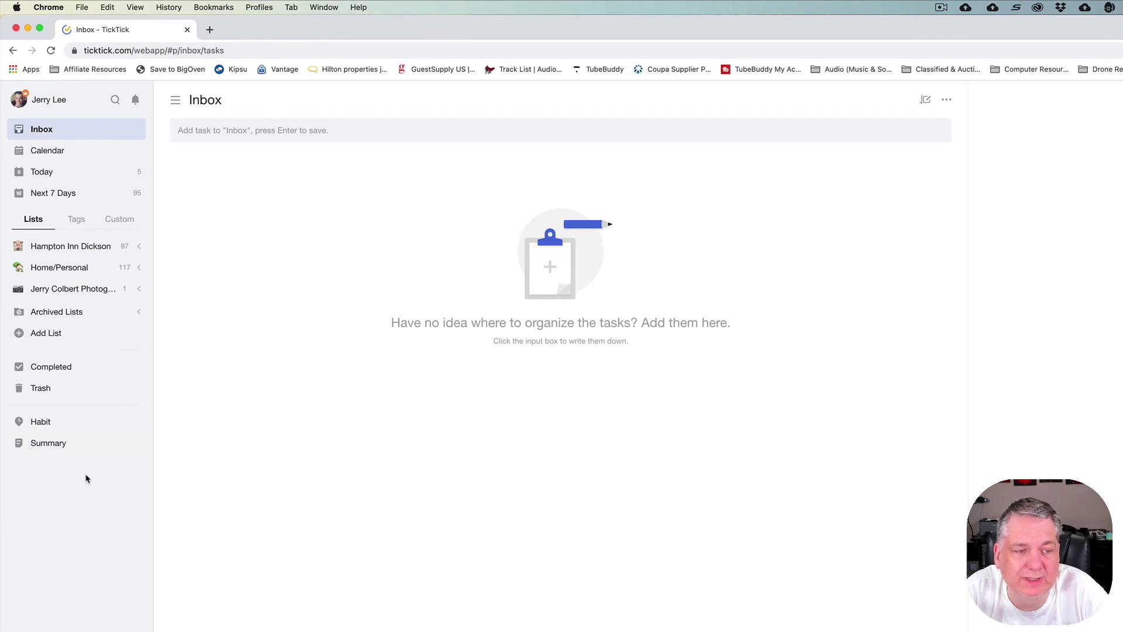